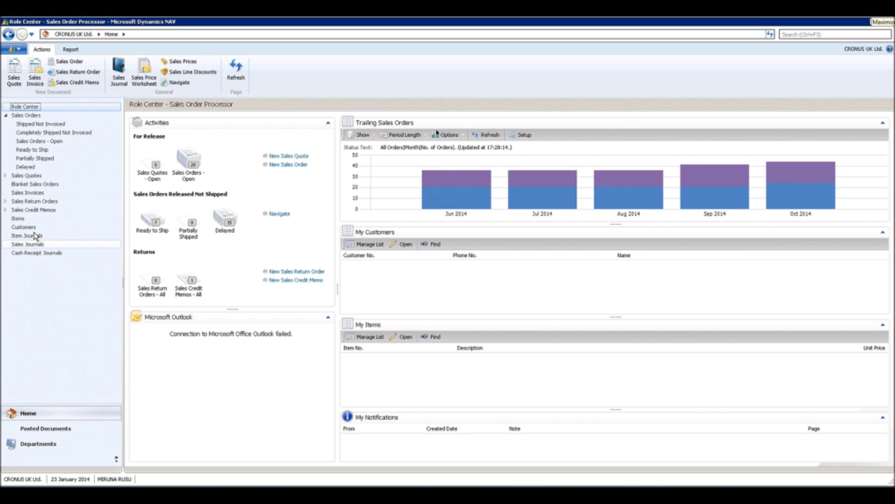
# Open the LS-1000 Loudspeakers pack item card and check its four-component Assembly BOM.
pyautogui.click(18, 218)
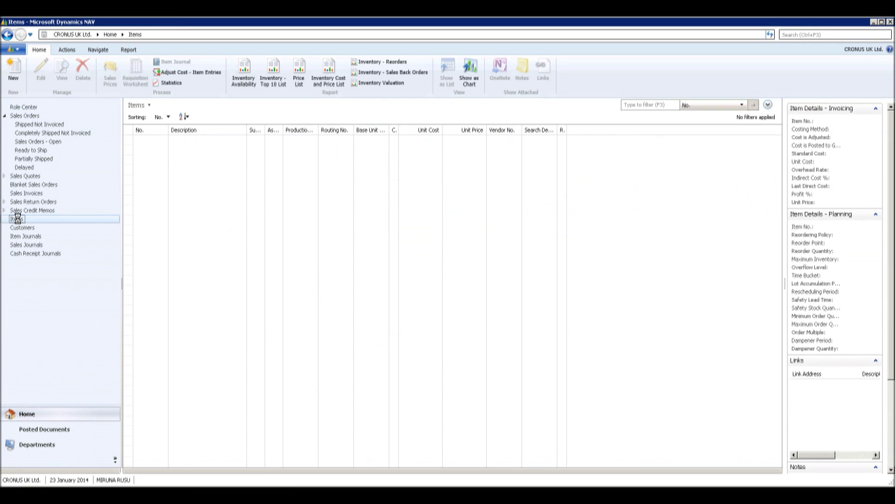
pyautogui.click(188, 460)
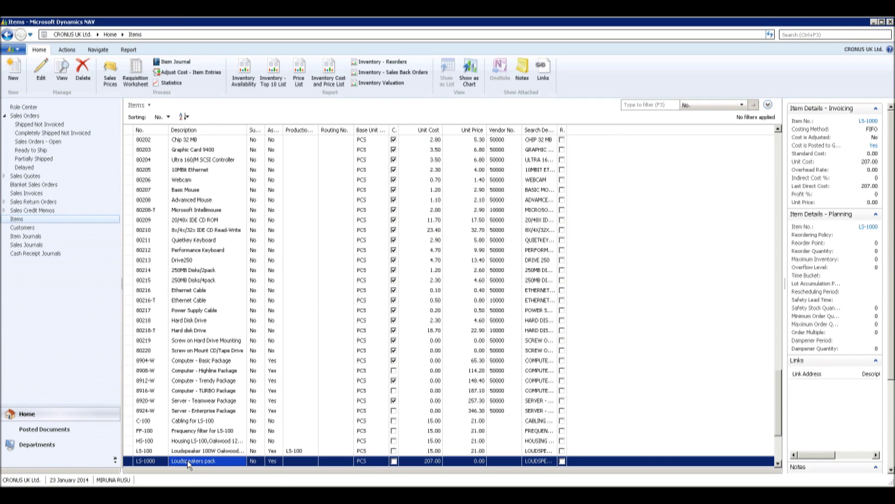
pyautogui.doubleClick(188, 461)
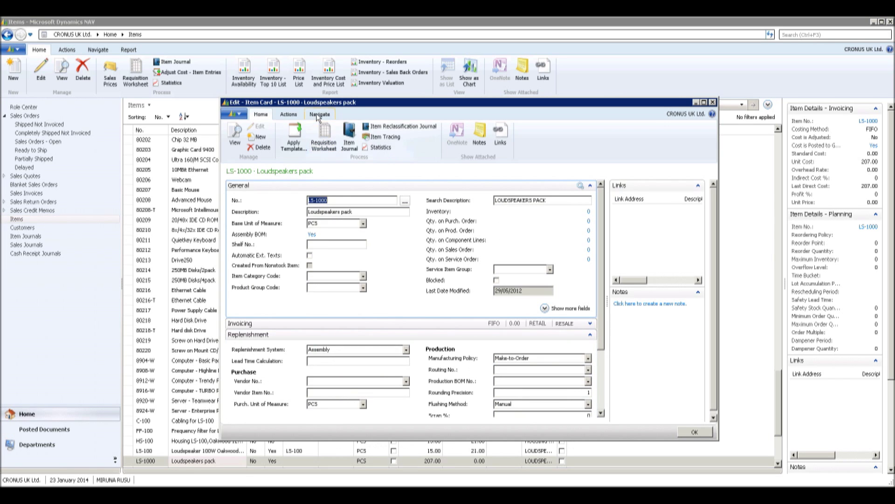
pyautogui.click(317, 117)
pyautogui.click(472, 137)
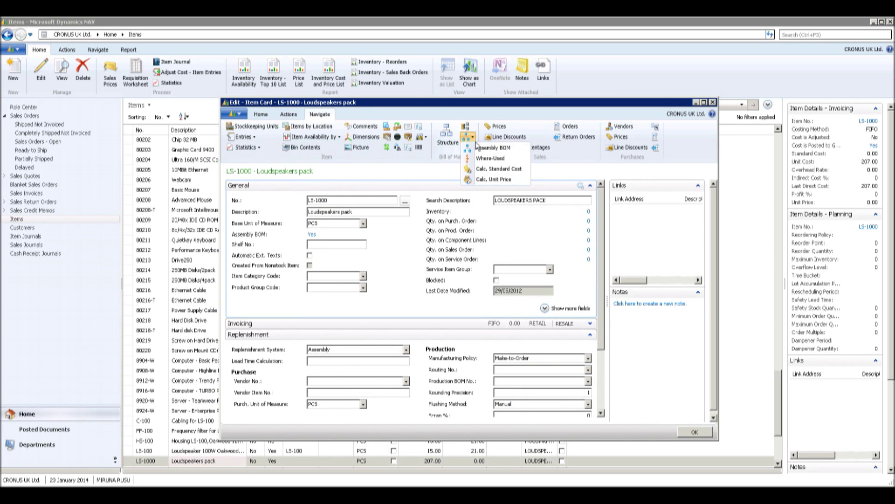
pyautogui.click(479, 147)
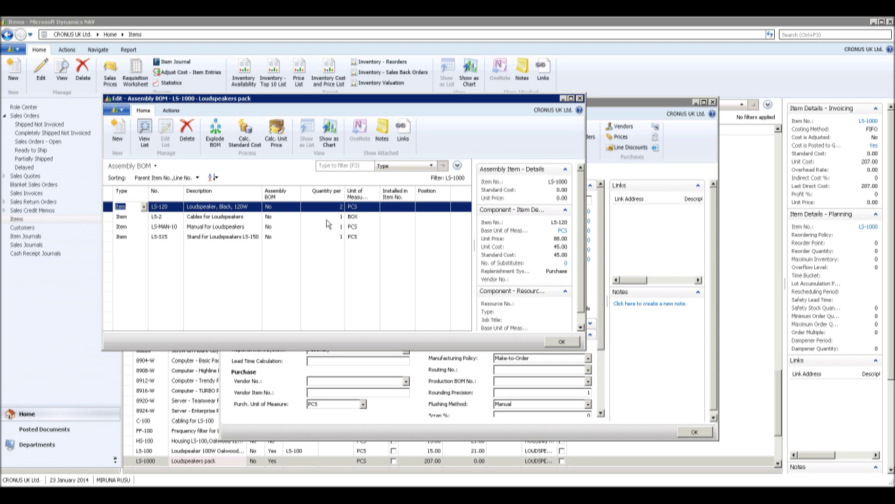
pyautogui.click(561, 342)
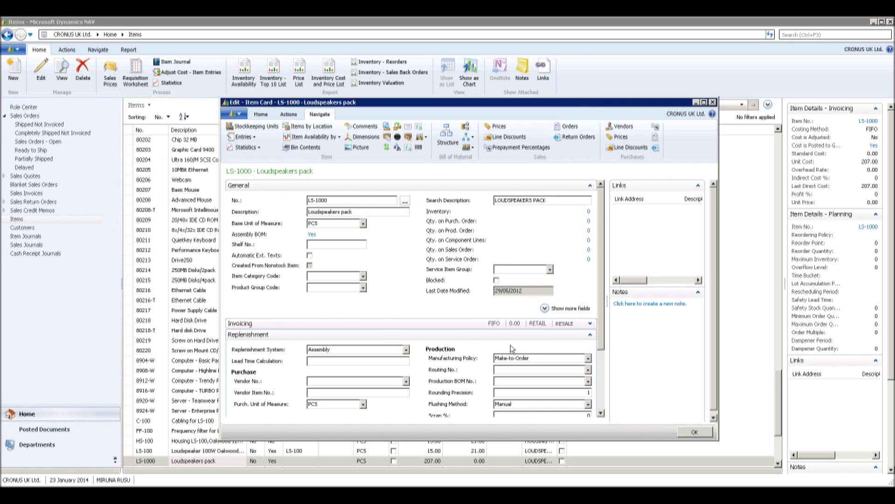
# Verify LS-1000 uses Assembly replenishment with Assemble-to-Order policy, then close the card.
pyautogui.moveTo(600, 304); pyautogui.dragTo(607, 362)
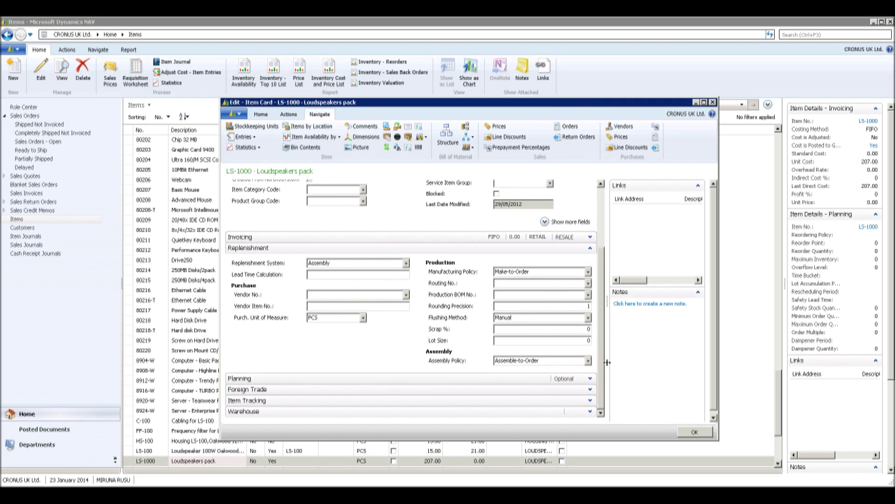
pyautogui.click(406, 263)
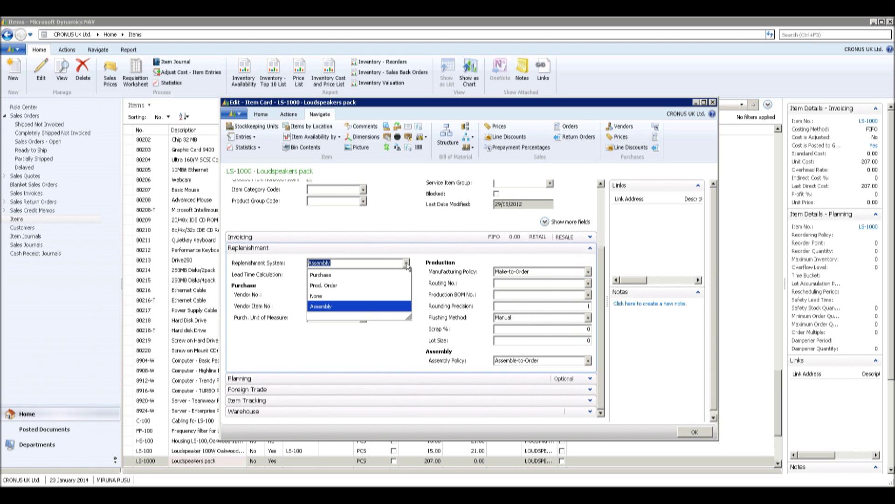
pyautogui.click(406, 263)
pyautogui.click(588, 361)
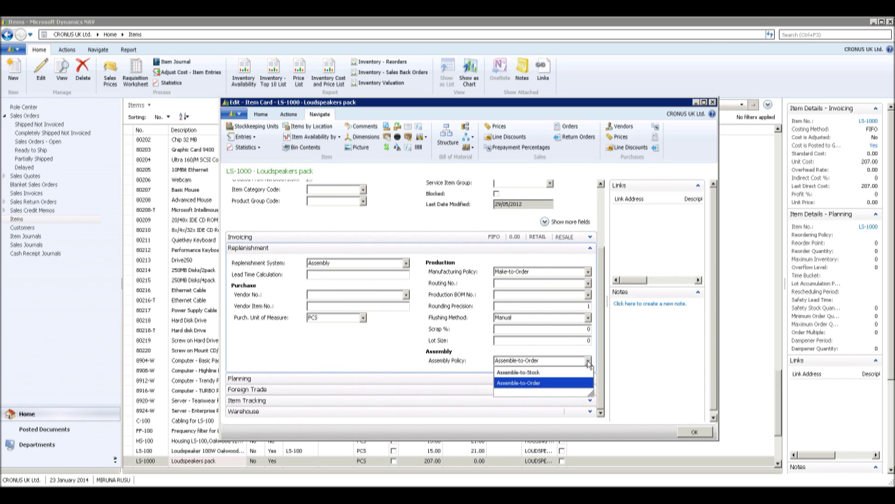
pyautogui.click(588, 362)
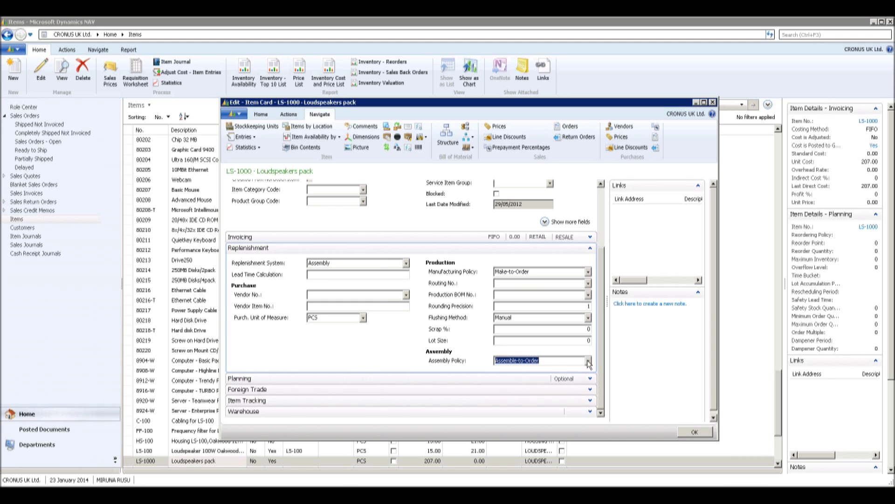
pyautogui.click(696, 432)
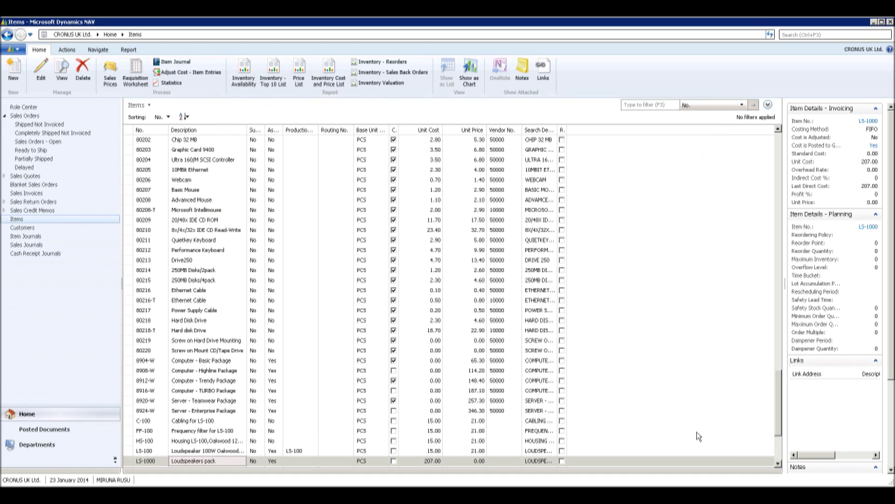
# Start a new sales order for customer 10000, The Cannon Group PLC.
pyautogui.click(23, 117)
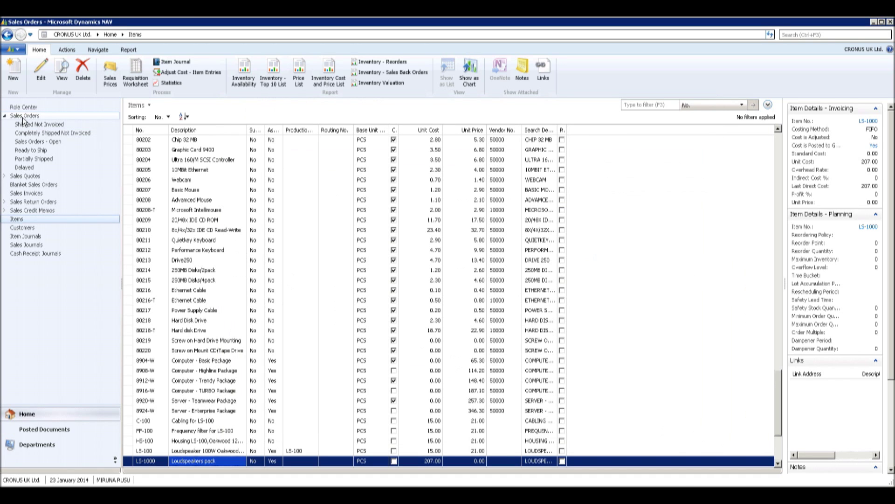
pyautogui.click(15, 77)
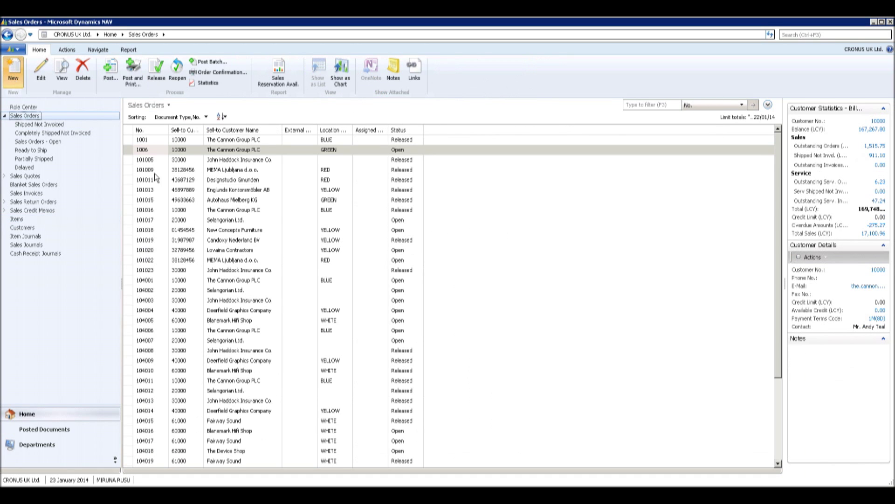
pyautogui.click(239, 185)
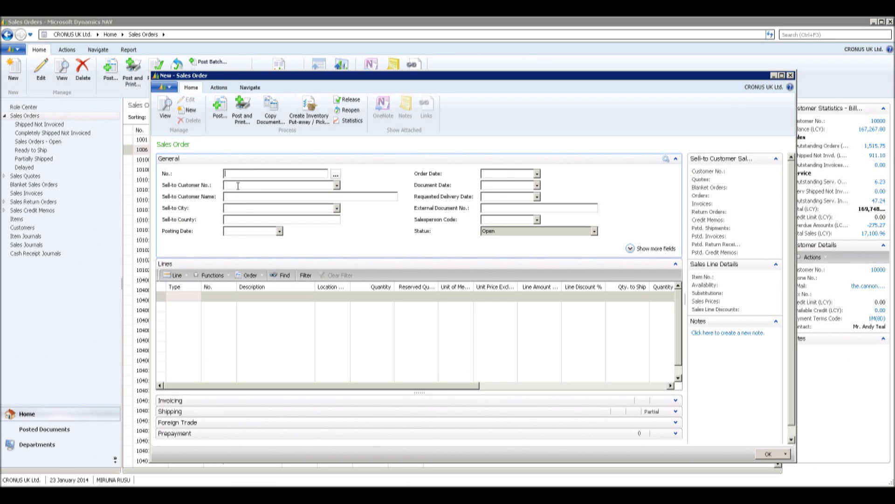
pyautogui.write('100')
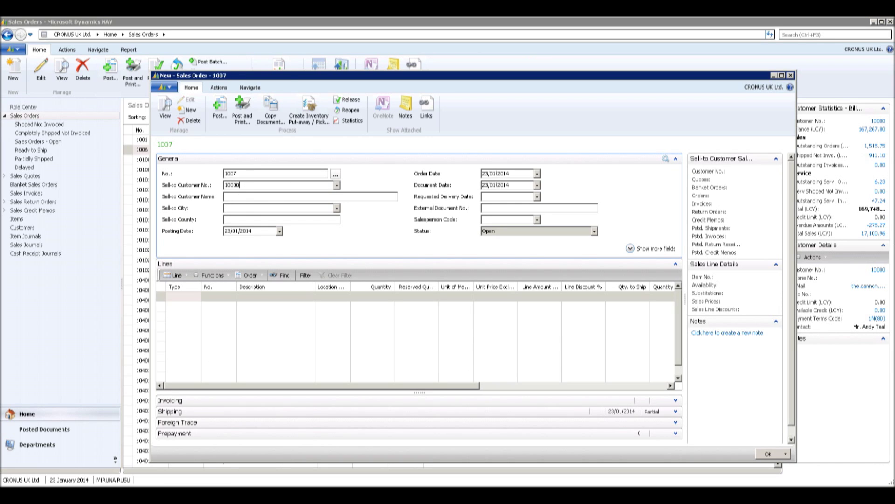
pyautogui.write('00')
pyautogui.press('Tab')
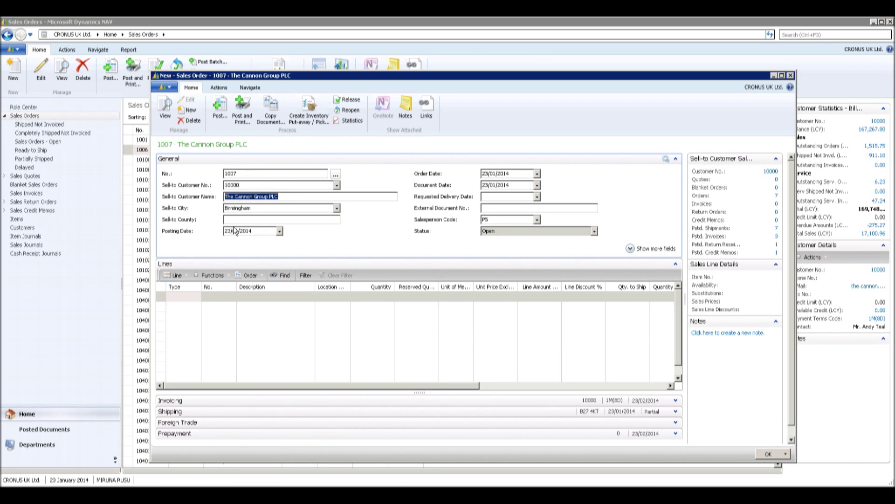
# Add an Item line for 1 LS-1000 Loudspeakers pack.
pyautogui.click(196, 297)
pyautogui.click(182, 329)
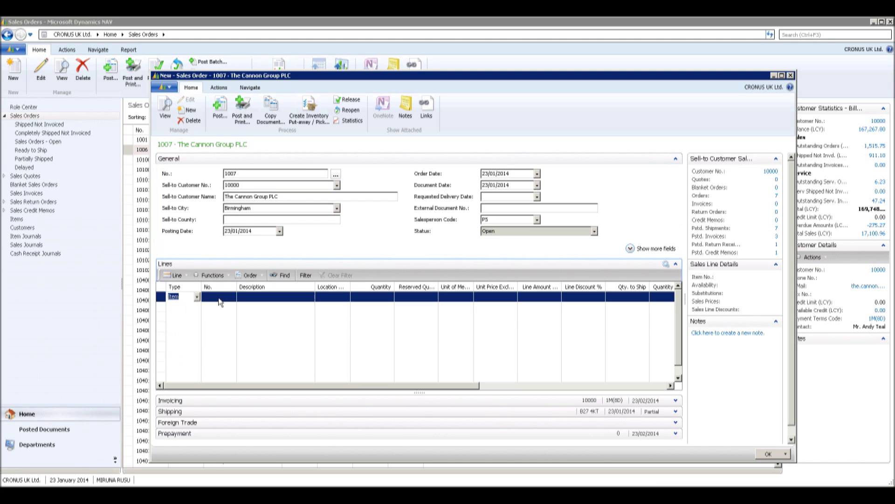
pyautogui.click(219, 298)
pyautogui.write('ls-1')
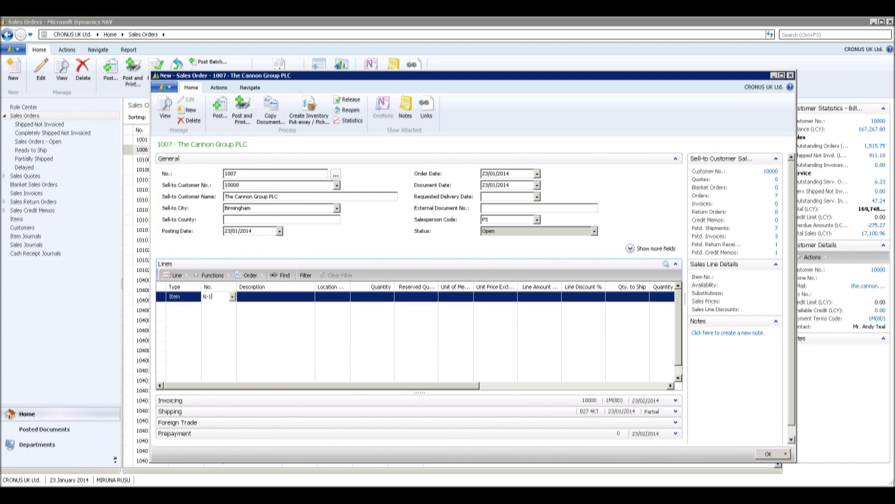
pyautogui.write('000')
pyautogui.press('Tab')
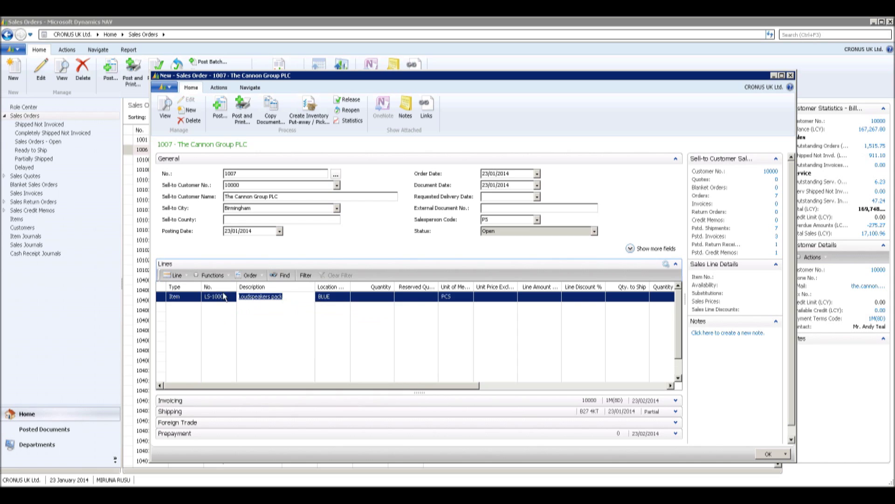
pyautogui.press('Tab')
pyautogui.click(362, 297)
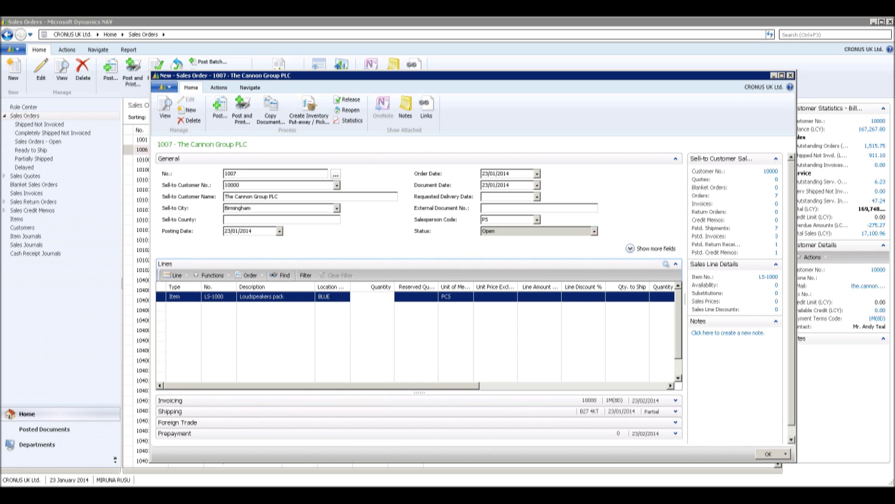
pyautogui.press('Tab')
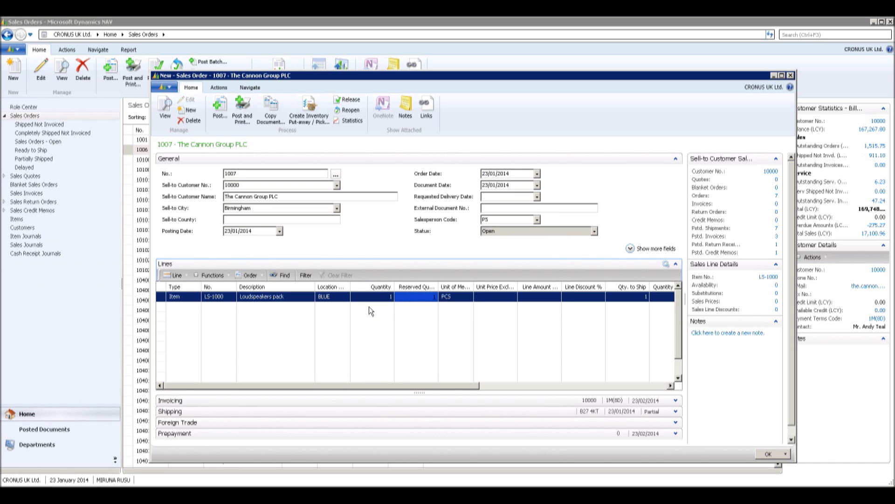
# Open assembly order A00006 and add a Bicycle (item 1000) component line.
pyautogui.click(186, 276)
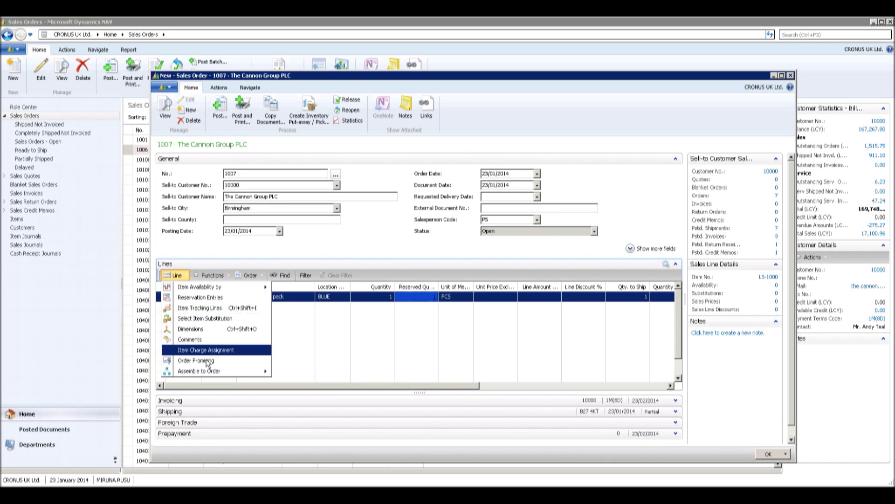
pyautogui.moveTo(216, 372)
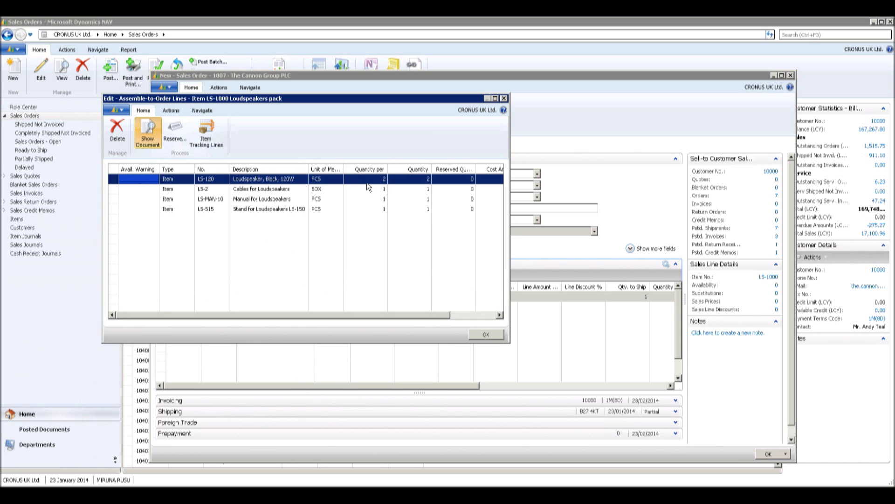
pyautogui.hotkey('shift', 'F7')
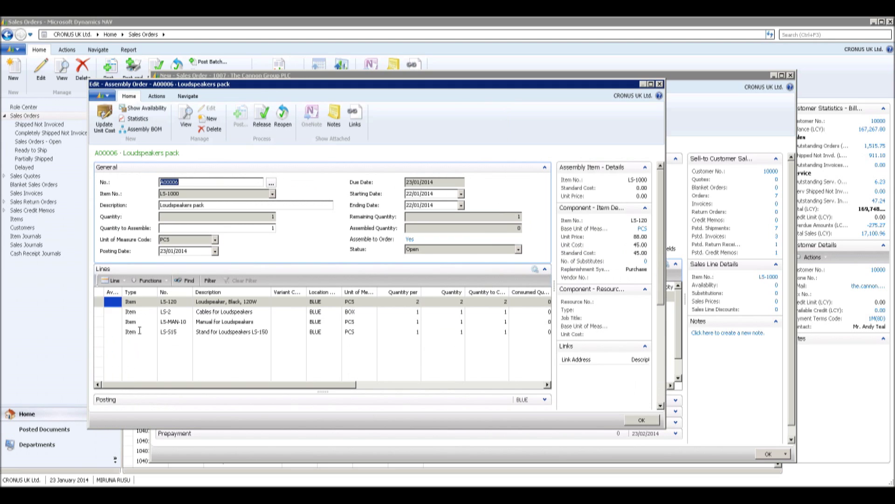
pyautogui.click(137, 333)
pyautogui.click(143, 341)
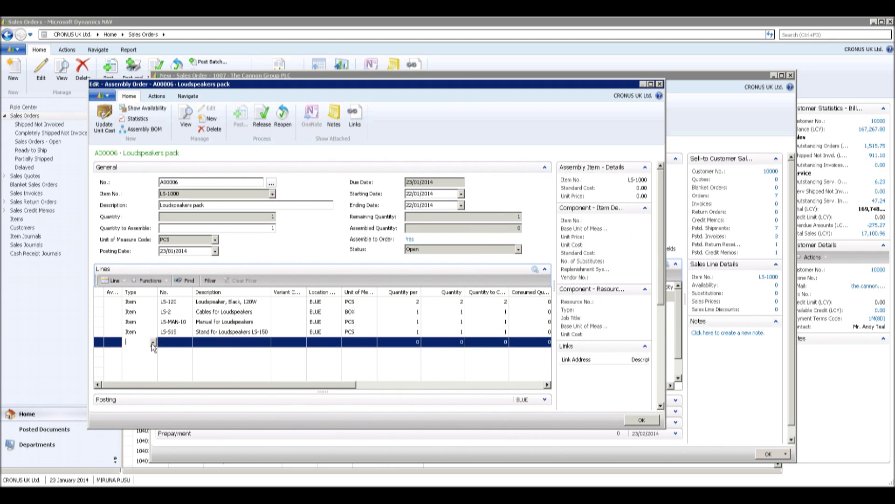
pyautogui.click(153, 343)
pyautogui.click(131, 363)
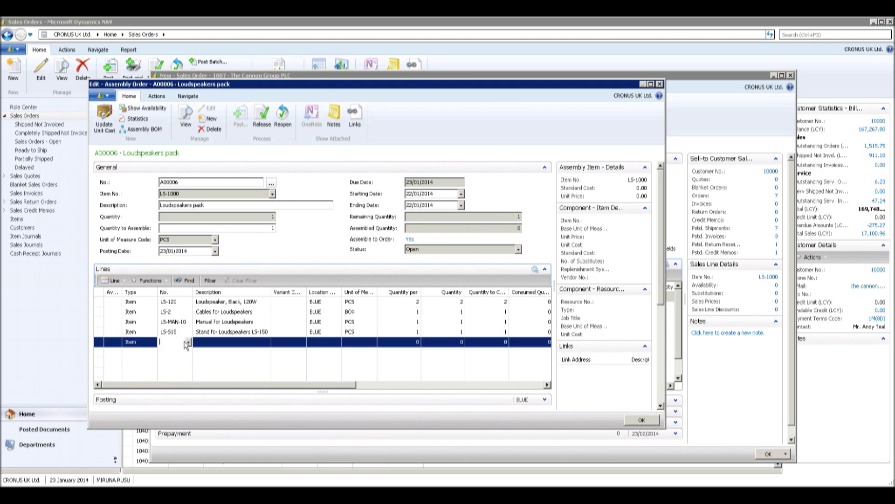
pyautogui.click(189, 342)
pyautogui.click(182, 365)
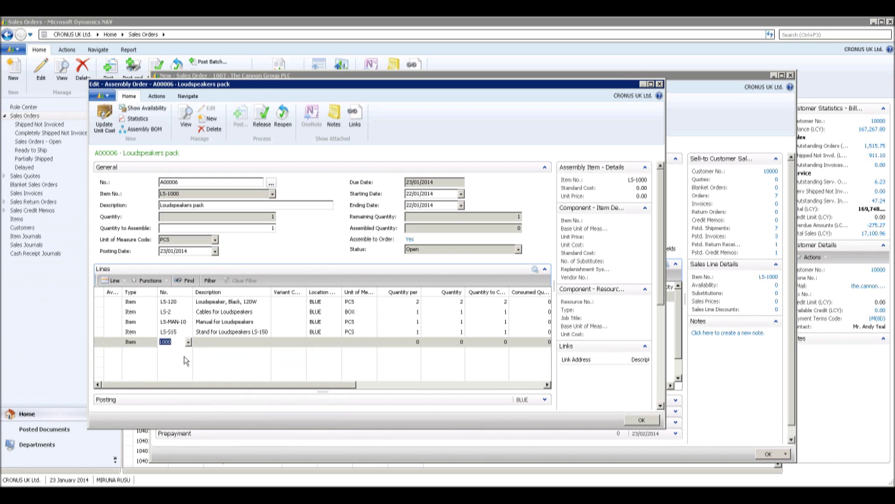
pyautogui.click(212, 341)
# Delete the Bicycle line, restoring four components, and review the assemble-to-order lines.
pyautogui.rightClick(103, 343)
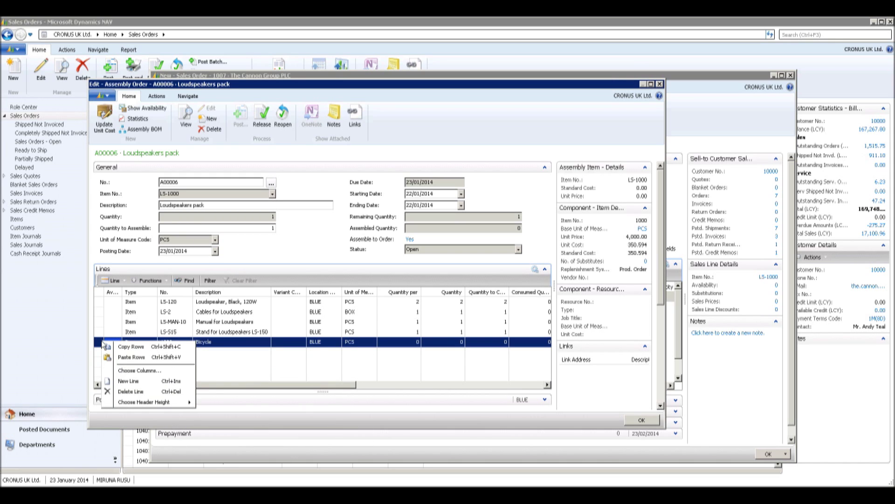
pyautogui.click(134, 392)
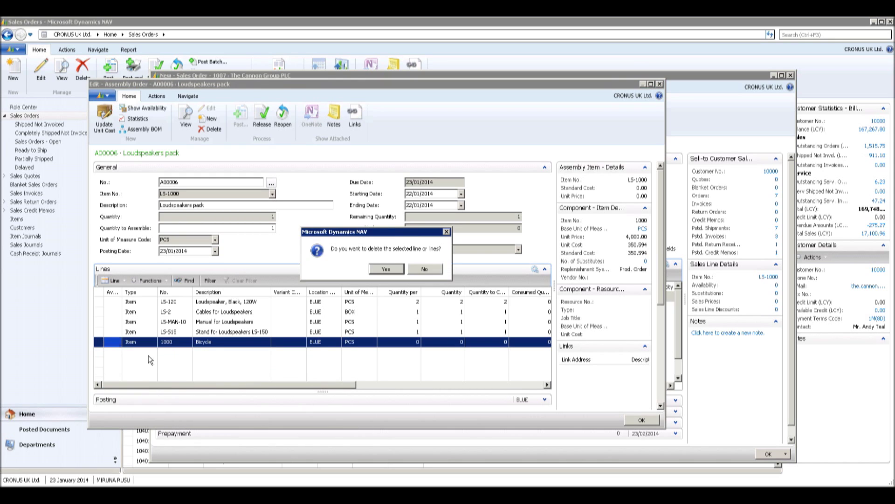
pyautogui.click(387, 272)
pyautogui.click(297, 313)
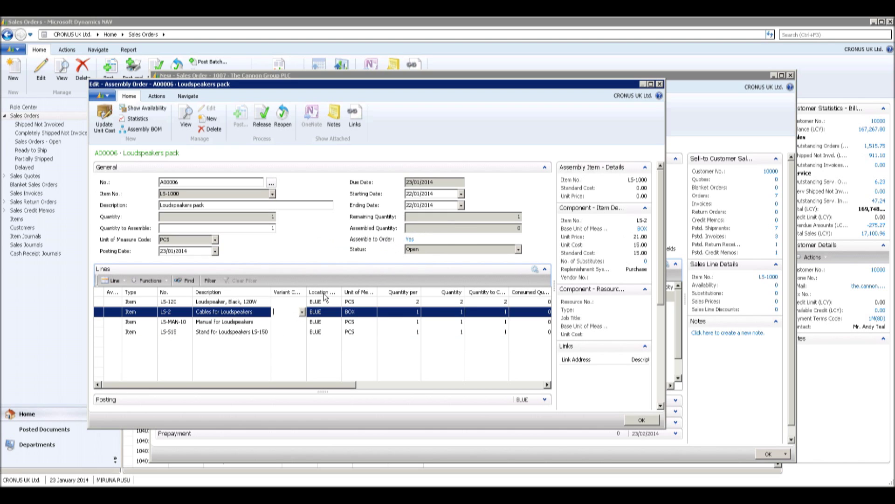
pyautogui.click(642, 420)
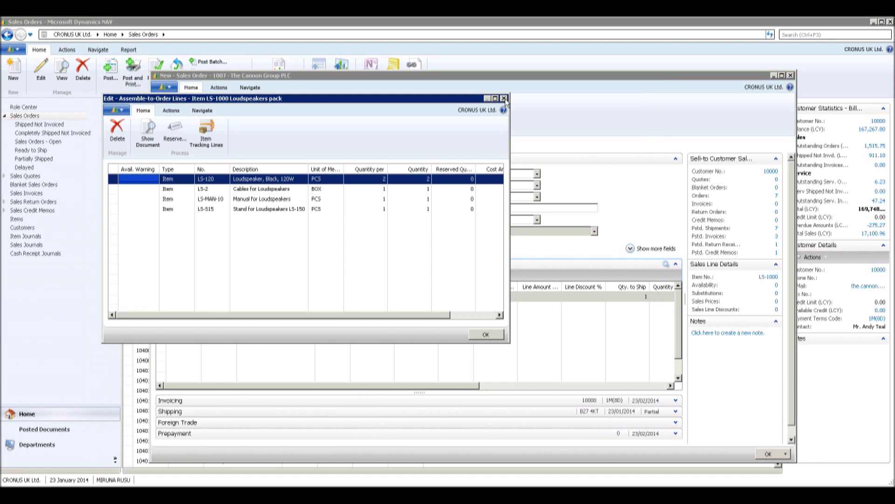
pyautogui.click(504, 99)
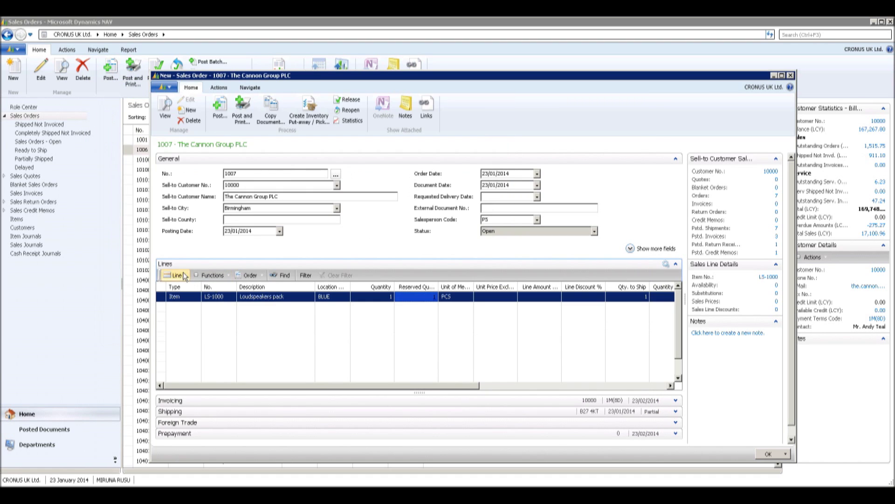
# Roll up the Loudspeakers pack line price to 276.00 and release order 1007.
pyautogui.click(184, 276)
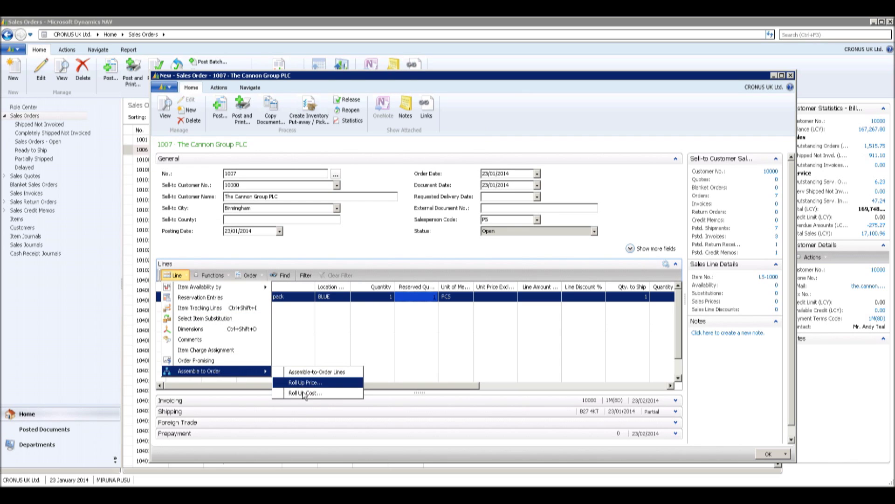
pyautogui.click(303, 394)
pyautogui.click(499, 284)
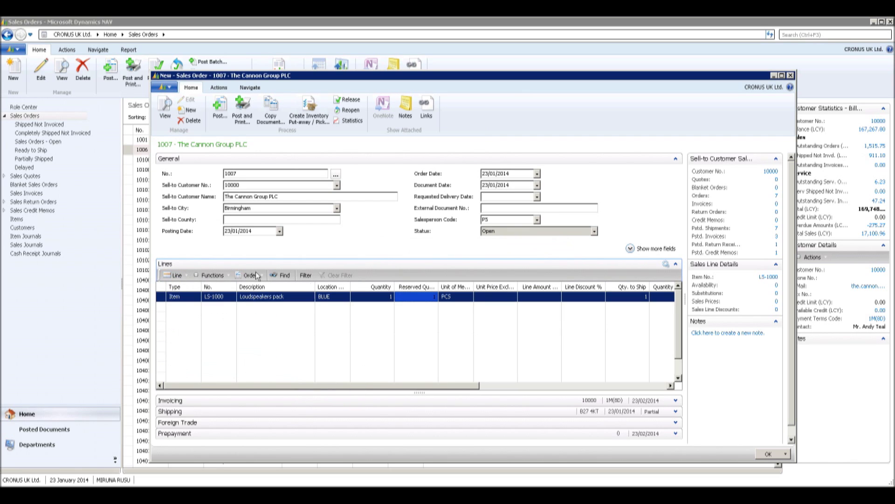
pyautogui.click(177, 275)
pyautogui.moveTo(207, 372)
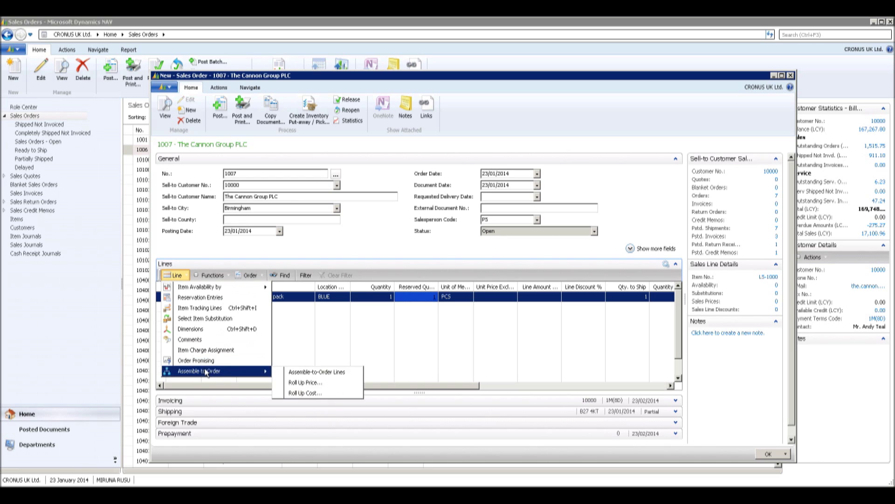
pyautogui.click(305, 383)
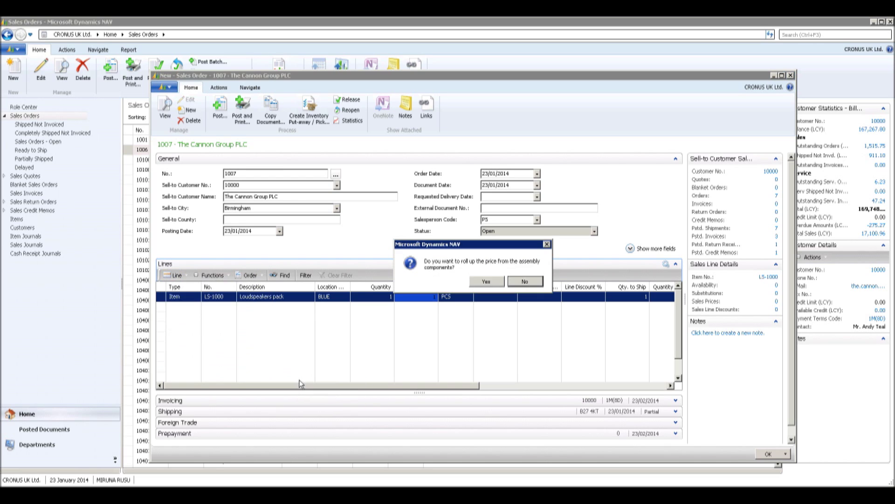
pyautogui.click(487, 282)
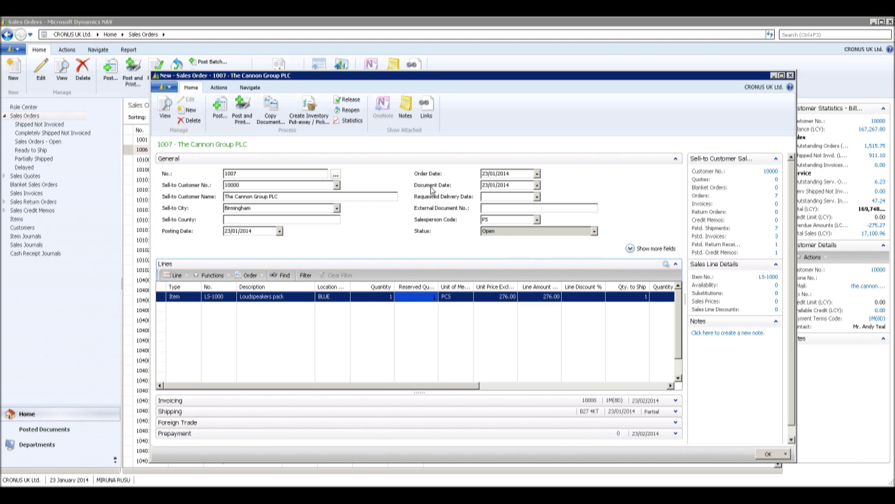
pyautogui.click(350, 99)
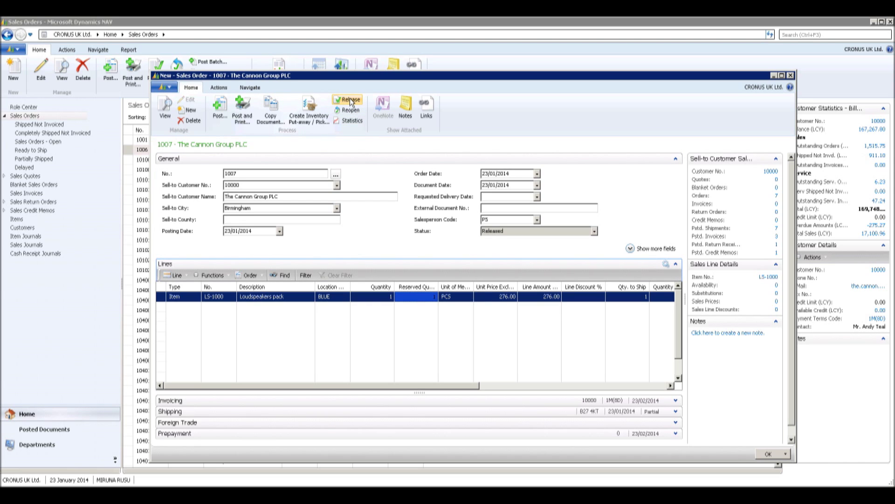
# Post the shipment for sales order 1007.
pyautogui.click(214, 112)
pyautogui.click(463, 289)
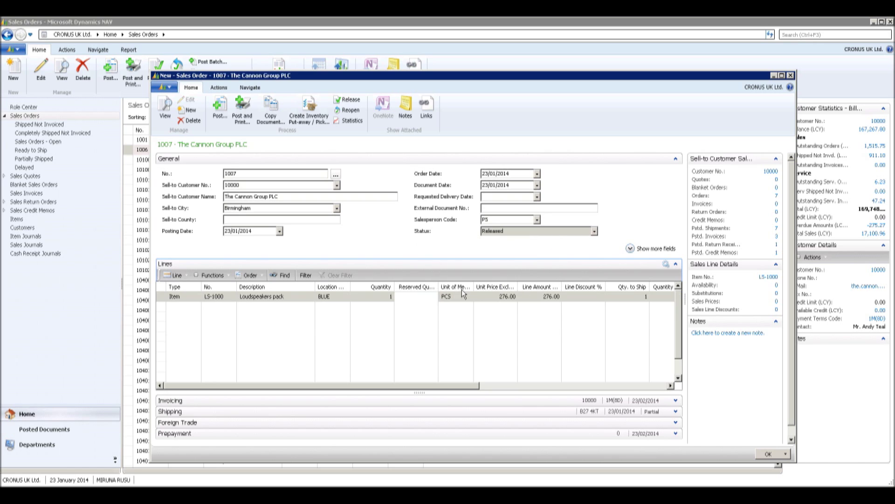
pyautogui.click(250, 88)
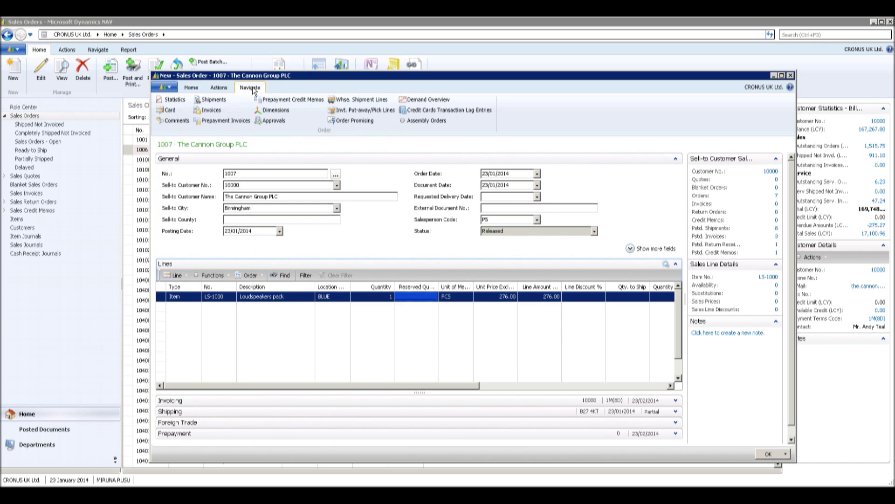
# Open posted shipment 102034 and show its item ledger entries through Navigate.
pyautogui.click(218, 99)
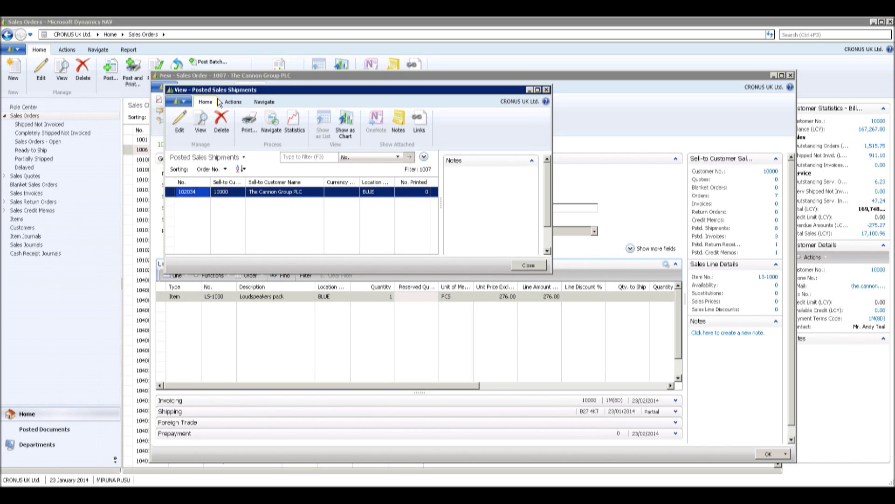
pyautogui.click(200, 124)
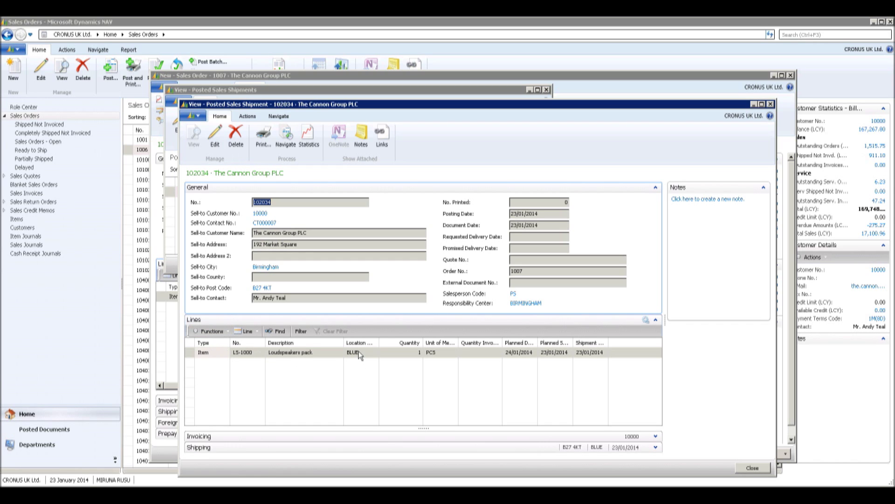
pyautogui.click(286, 136)
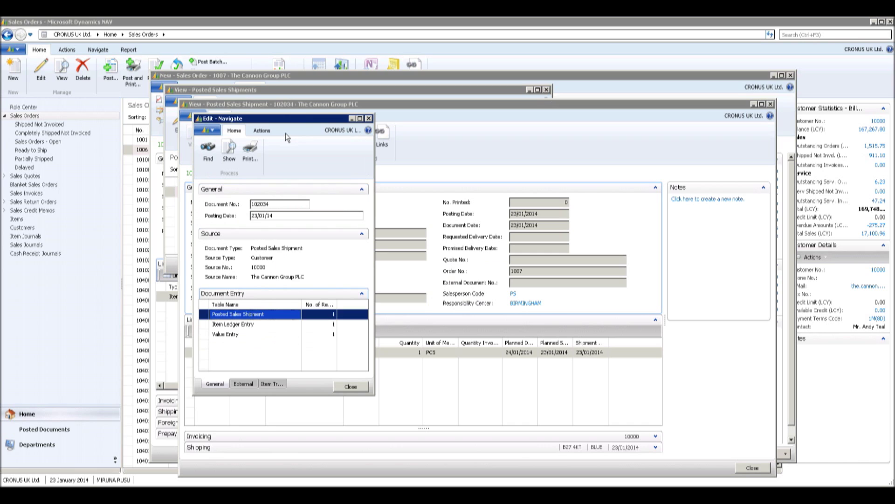
pyautogui.click(251, 324)
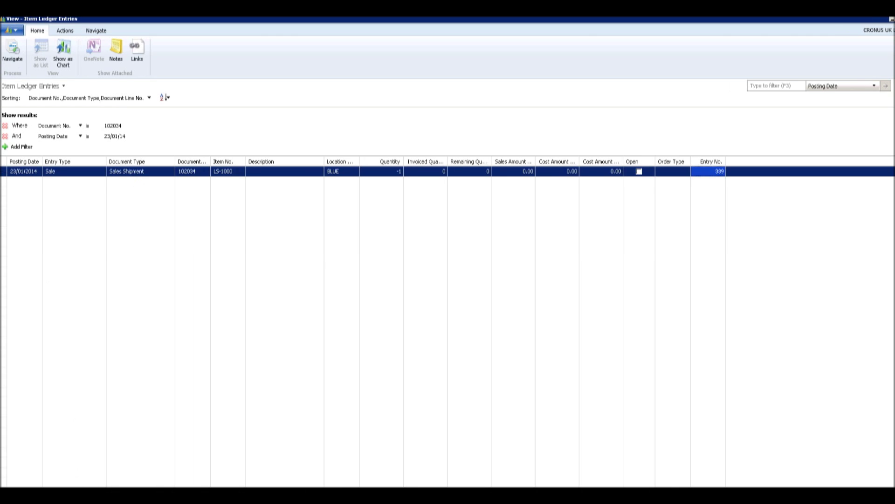
# Filter item ledger entries on Item No. LS-1000 and drop the Posting Date filter.
pyautogui.click(64, 87)
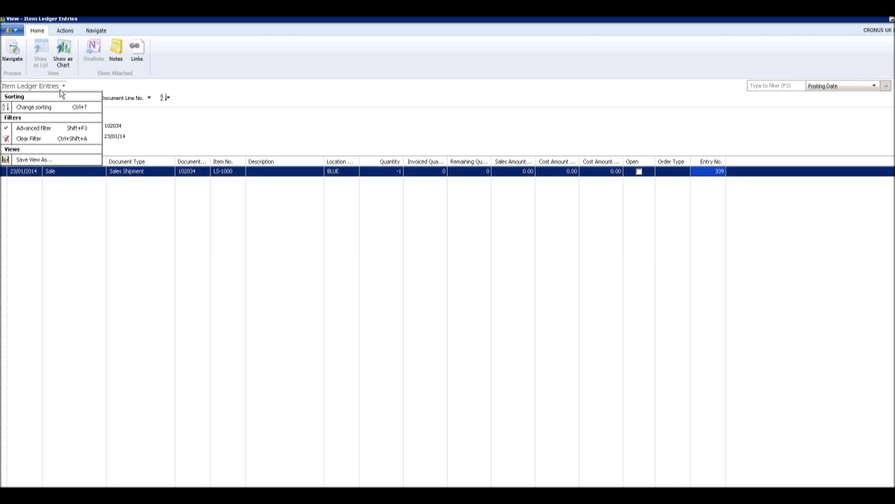
pyautogui.click(65, 88)
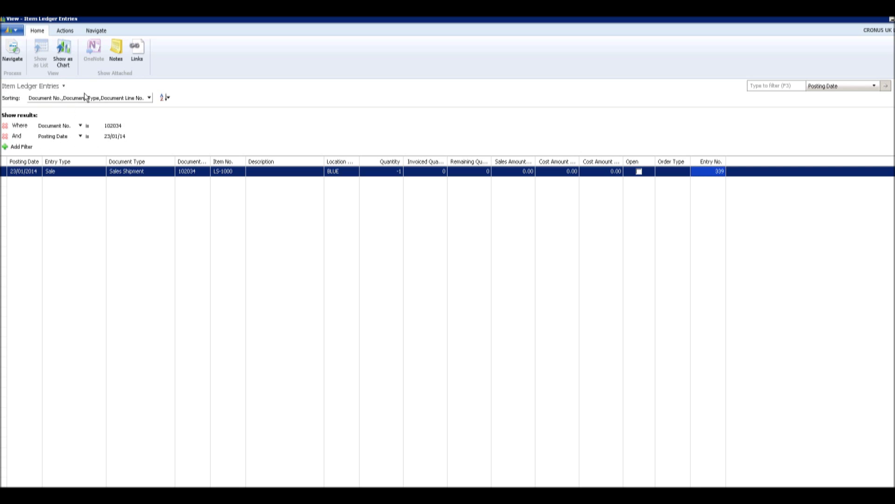
pyautogui.click(81, 126)
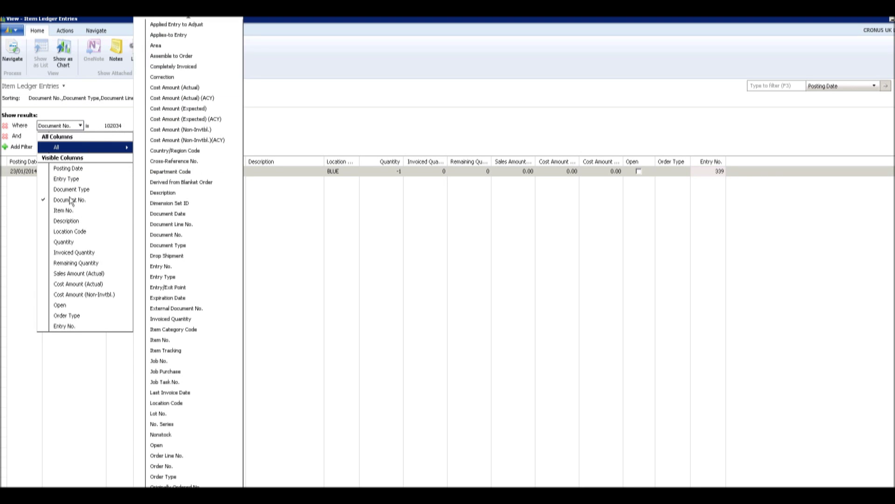
pyautogui.click(68, 211)
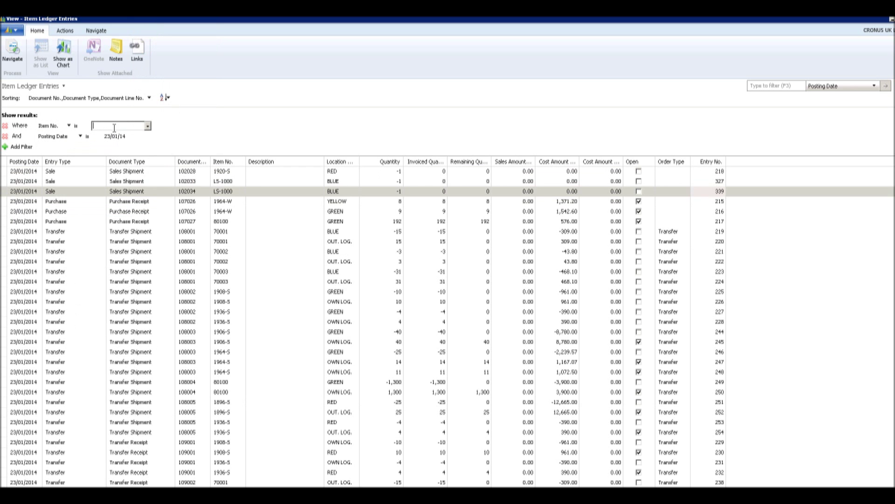
pyautogui.write('Ls-1000')
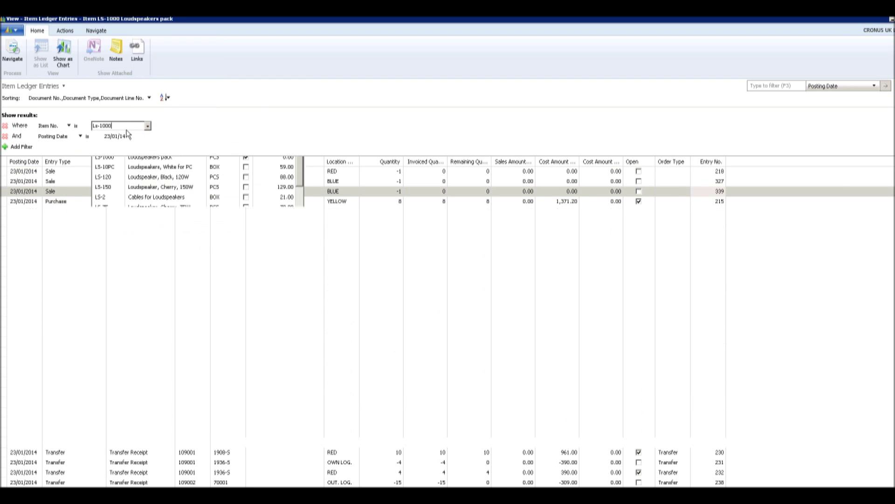
pyautogui.press('Return')
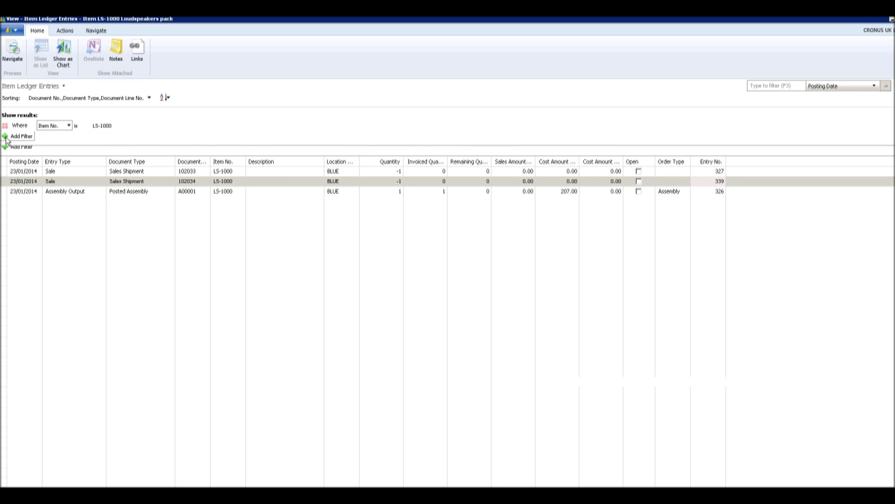
pyautogui.click(6, 136)
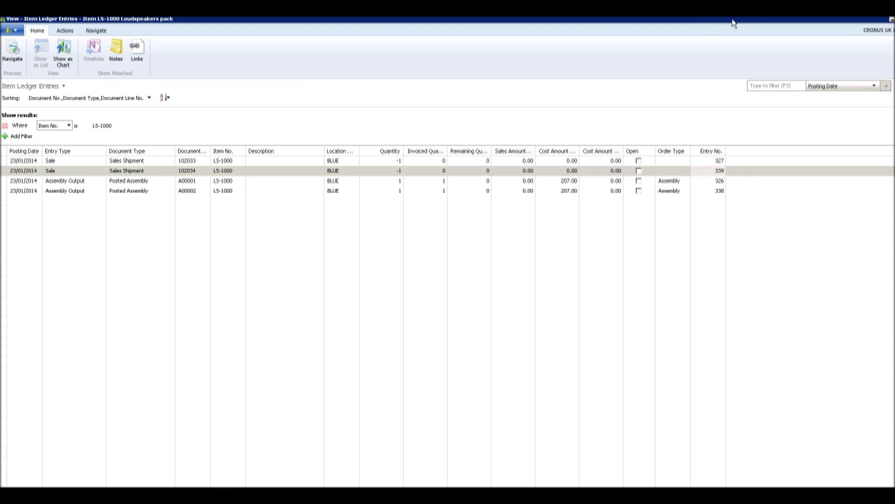
# Close the item ledger, Navigate, shipment 102034 and posted shipments windows.
pyautogui.doubleClick(757, 18)
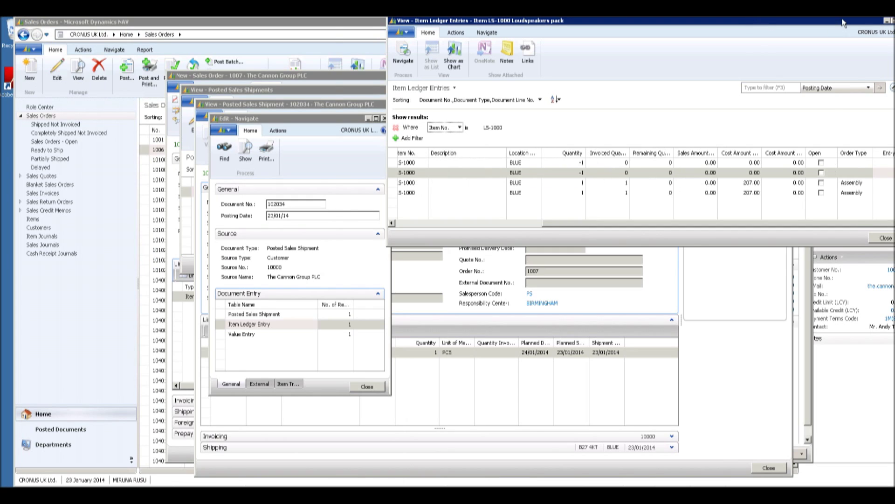
pyautogui.moveTo(769, 23); pyautogui.dragTo(708, 44)
pyautogui.click(844, 41)
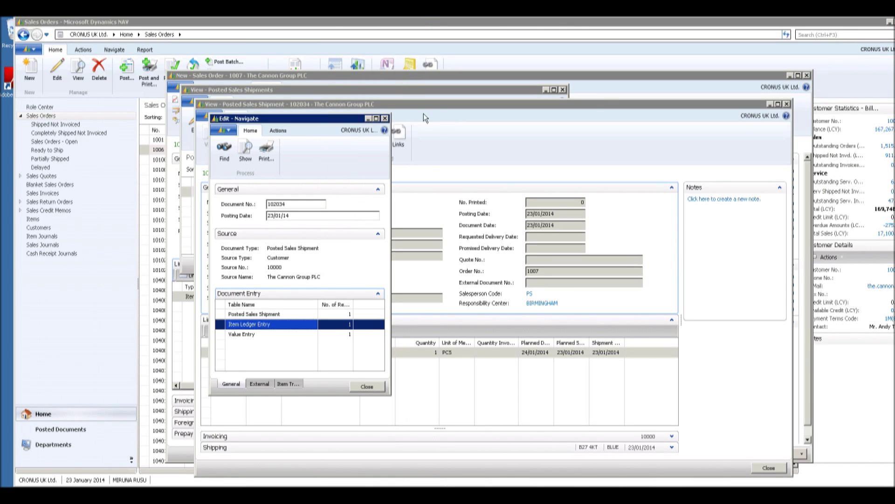
pyautogui.click(386, 119)
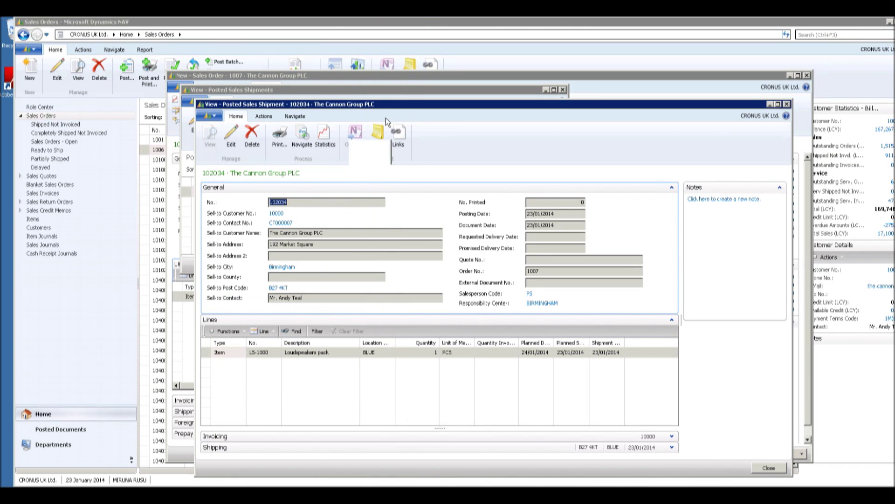
pyautogui.click(787, 104)
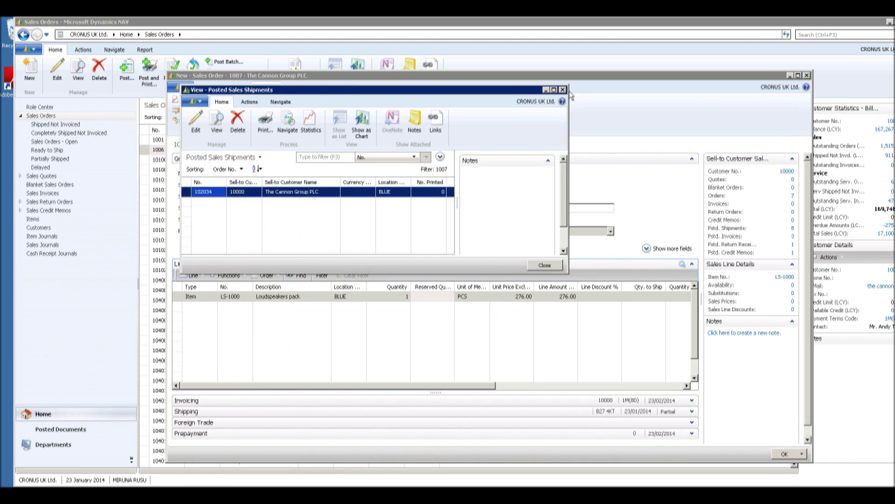
pyautogui.click(563, 89)
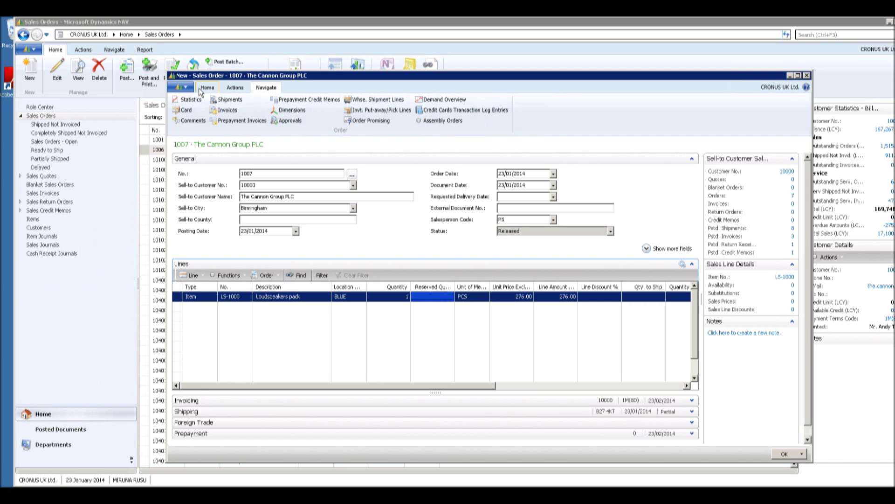
pyautogui.click(235, 88)
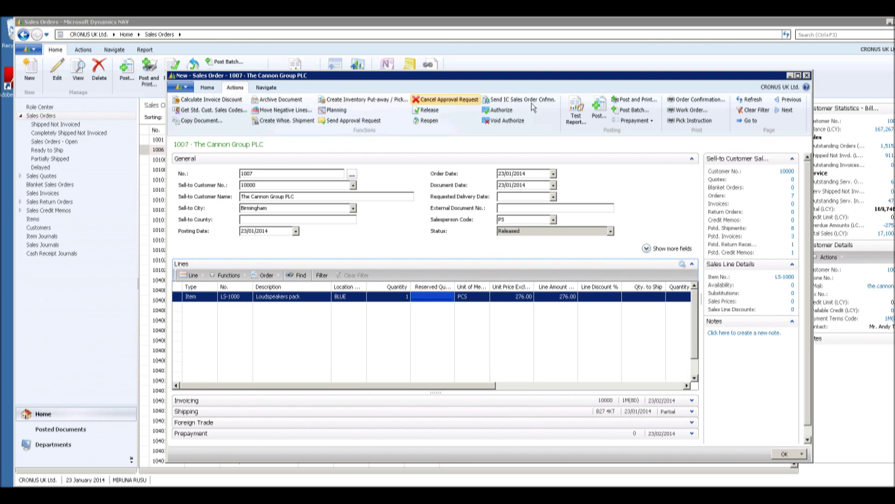
# Post sales order 1007 as an invoice, creating invoice 103022.
pyautogui.click(598, 112)
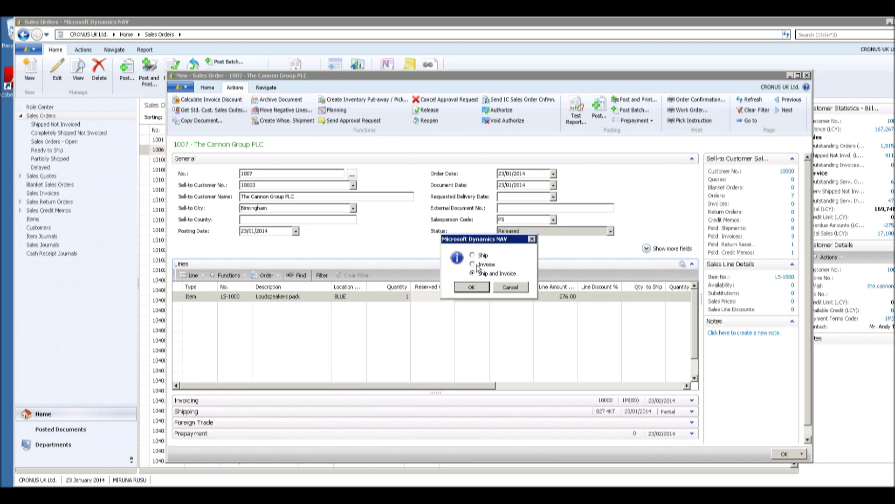
pyautogui.click(474, 286)
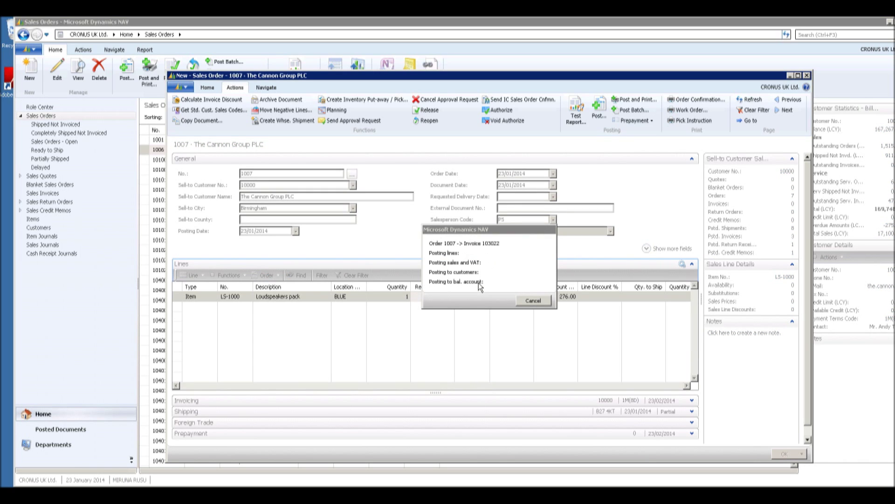